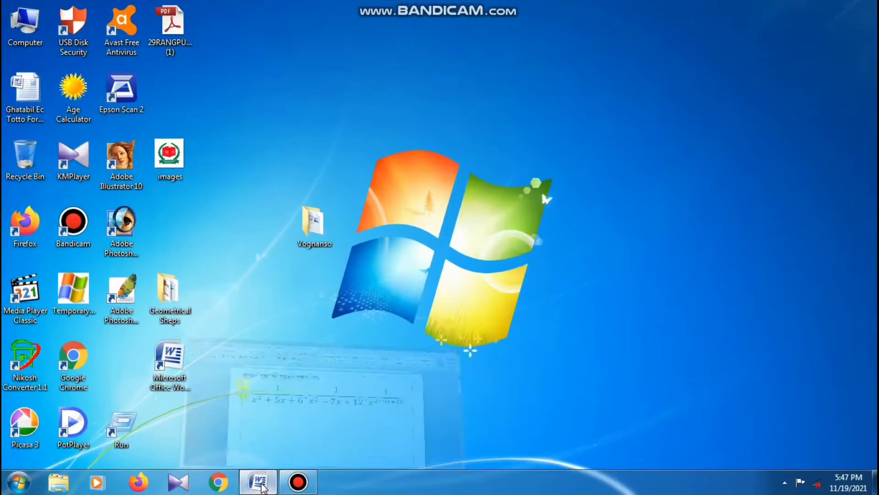
Switch to the open Word document and place the cursor in the blank area below the sample fractions.
left_click(259, 480)
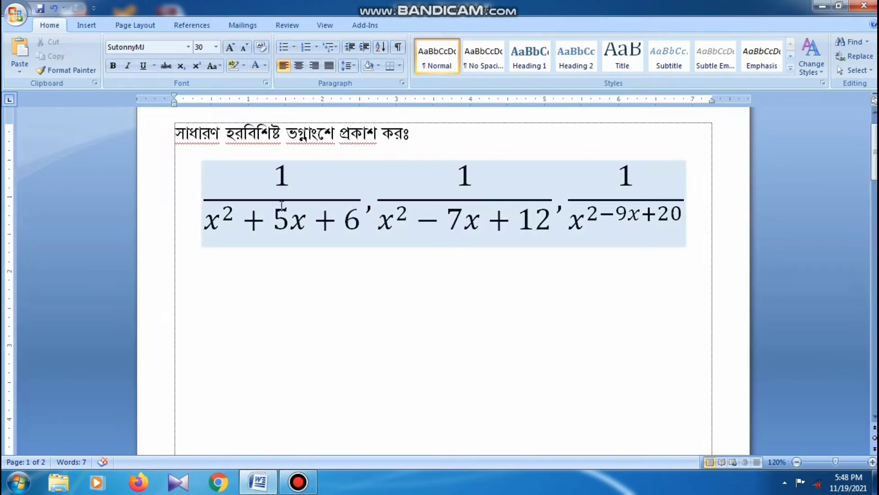
left_click_drag(196, 210, 682, 217)
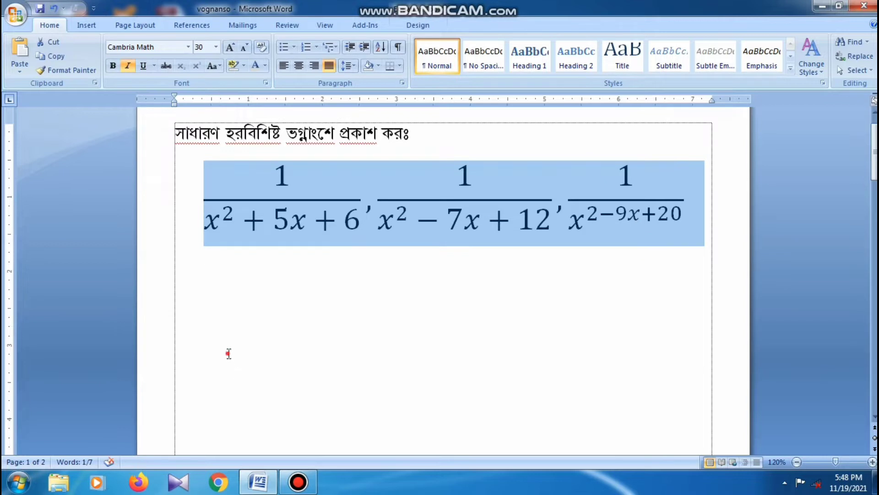
left_click(229, 353)
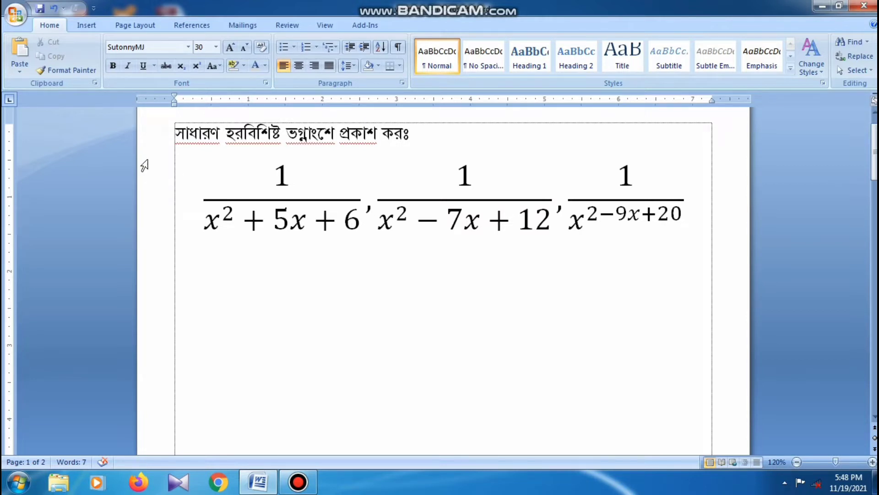
Insert a new equation containing a stacked fraction and enter 1 as its numerator.
left_click(93, 28)
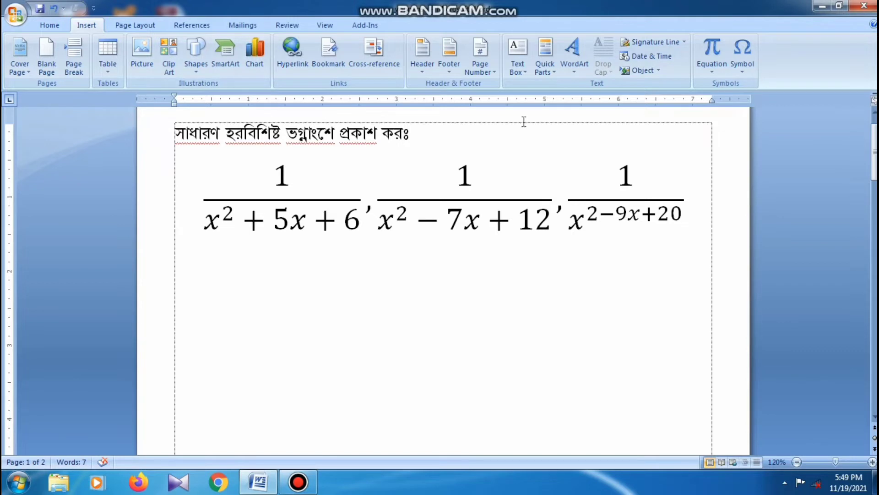
left_click(708, 56)
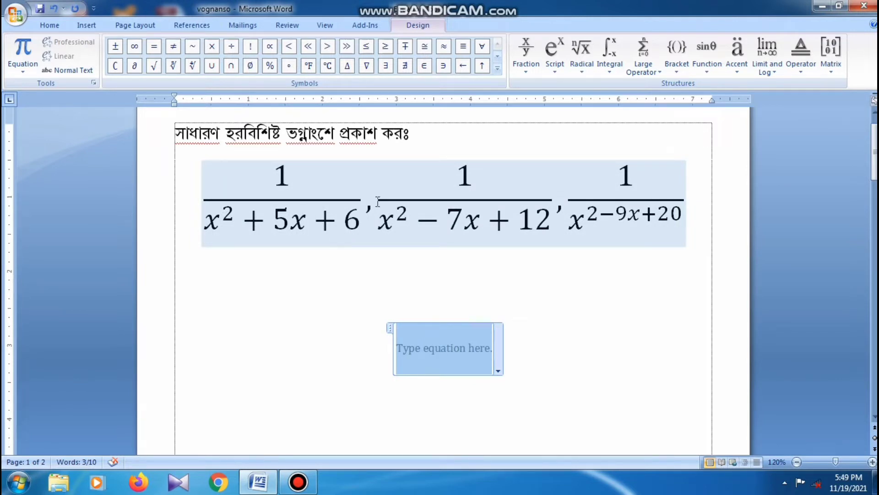
left_click(527, 55)
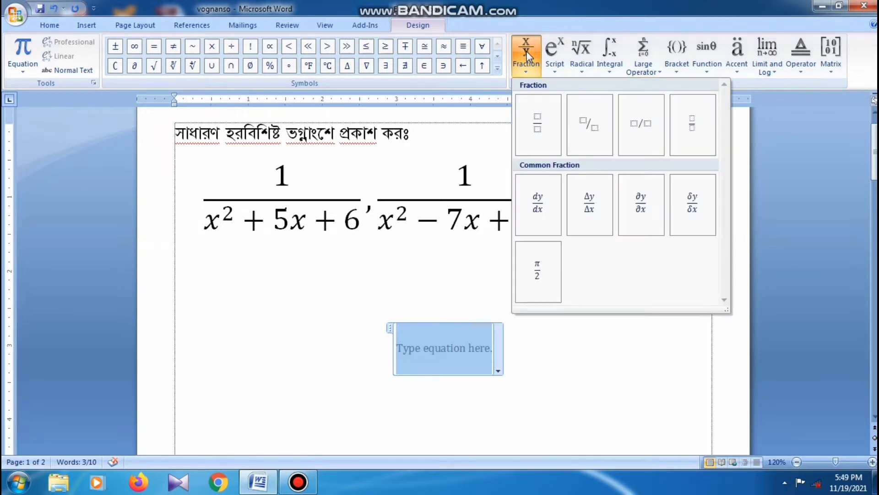
left_click(538, 131)
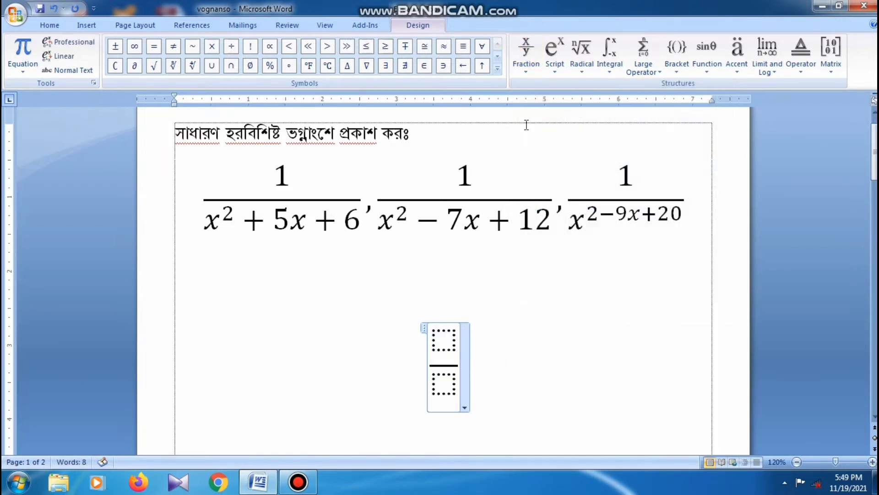
scroll(452, 209, "down", 3)
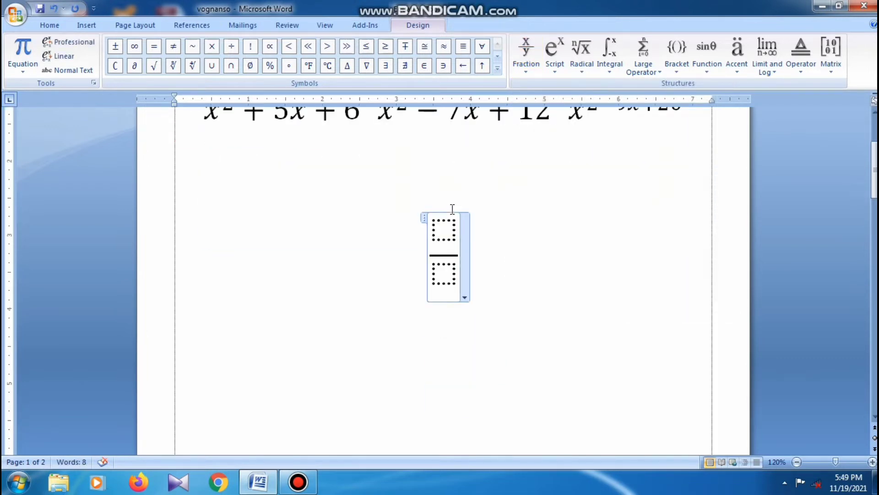
left_click(451, 232)
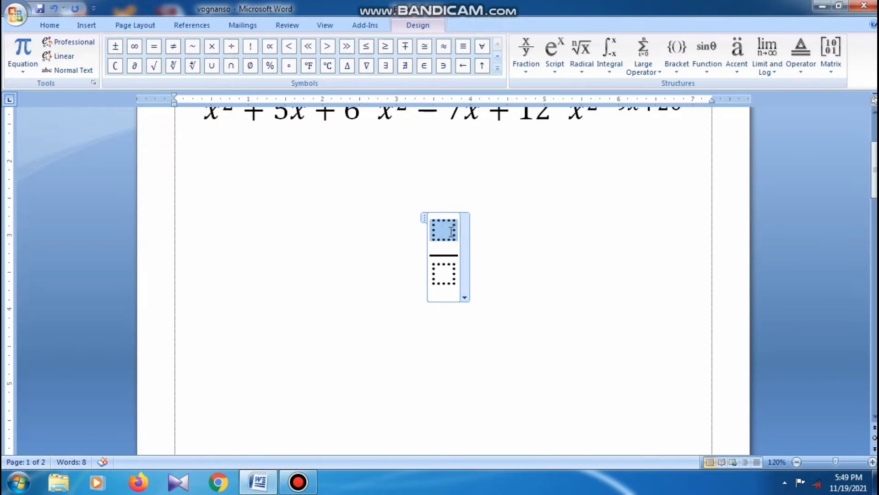
type("1")
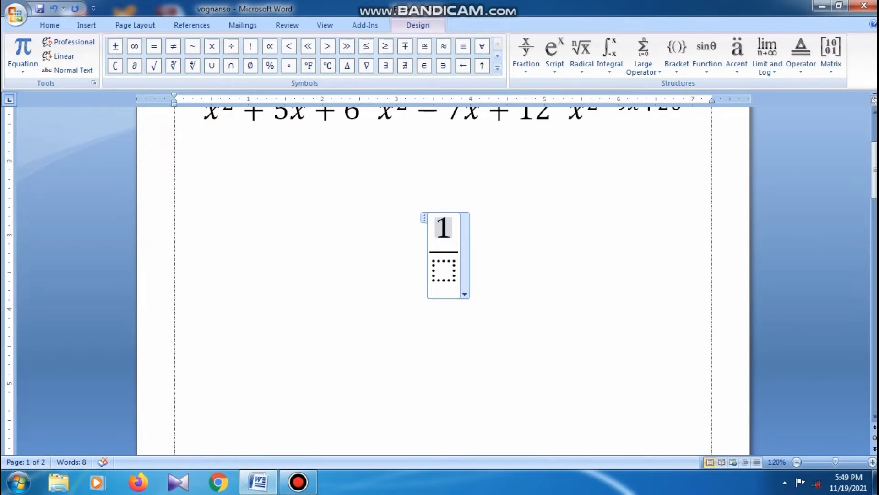
Add a superscript structure to the fraction's denominator with base x and exponent 2.
key("Down")
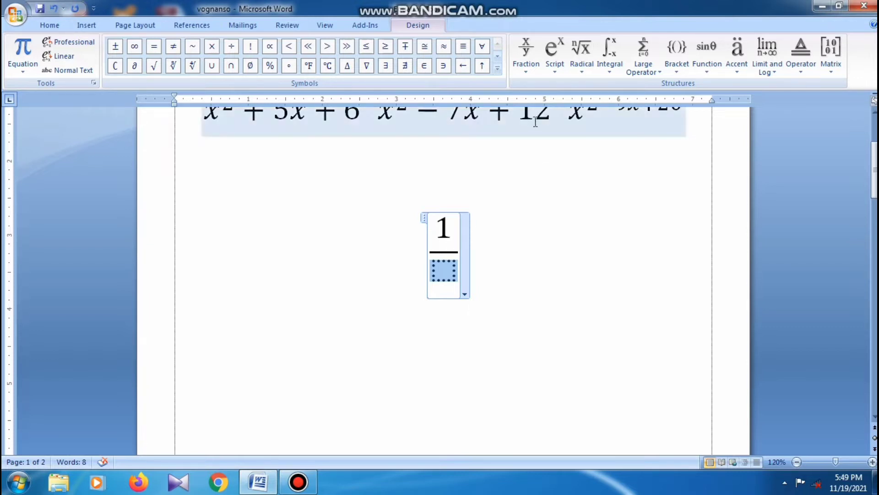
left_click(555, 57)
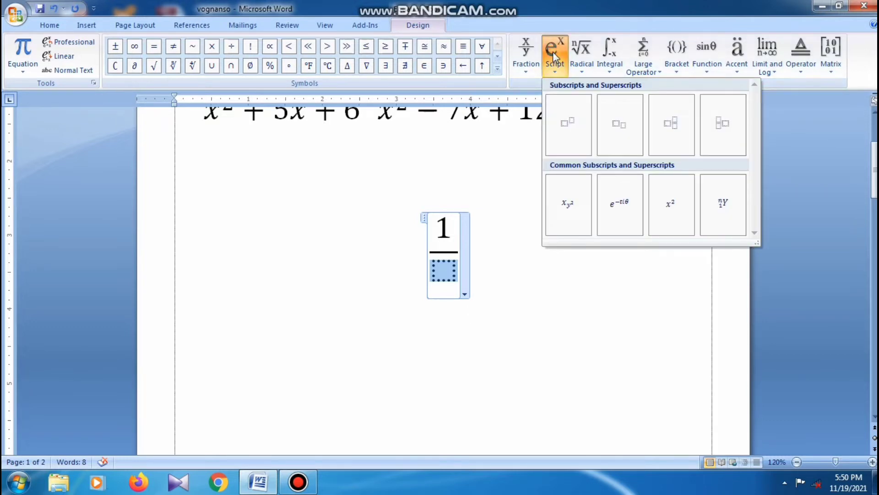
left_click(567, 126)
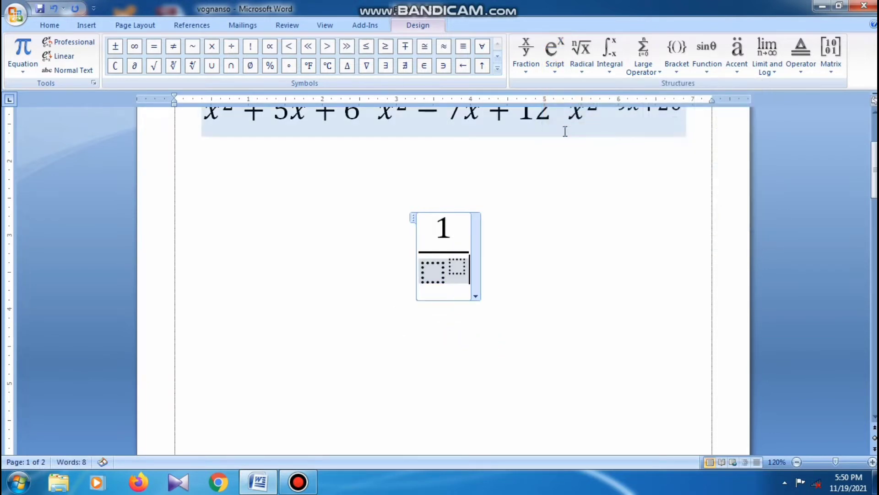
left_click(457, 267)
left_click(444, 272)
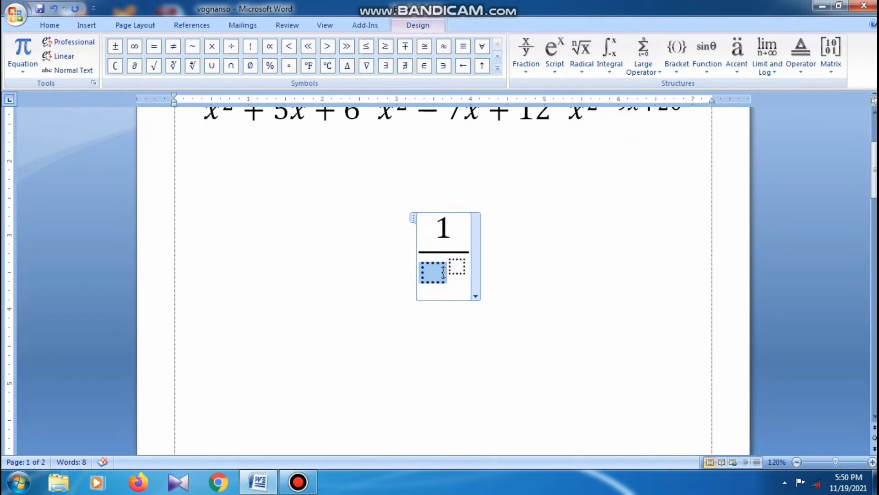
type("x")
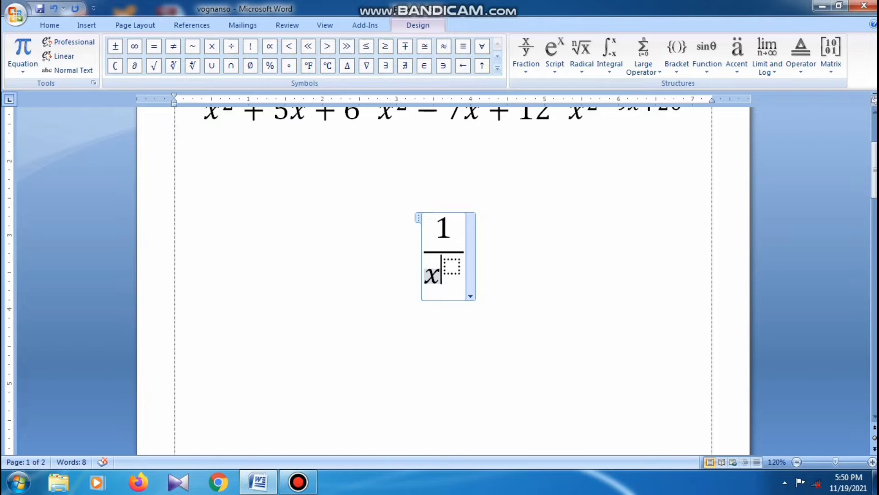
left_click(443, 274)
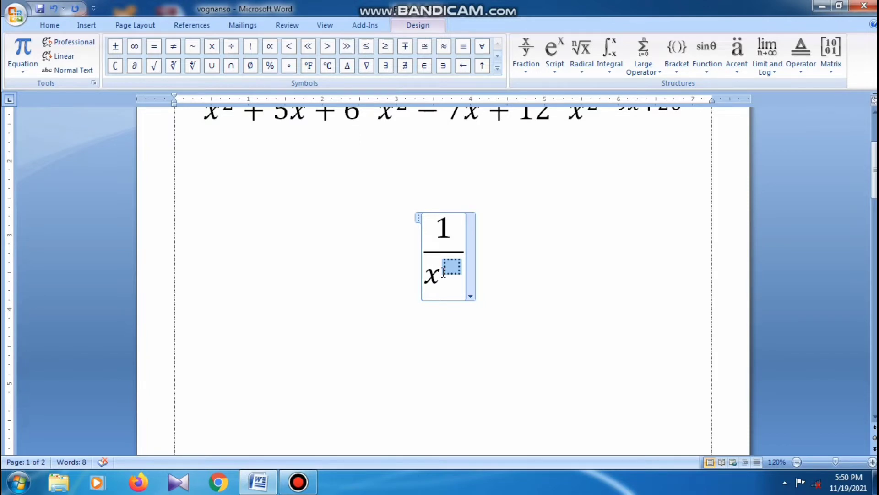
type("2")
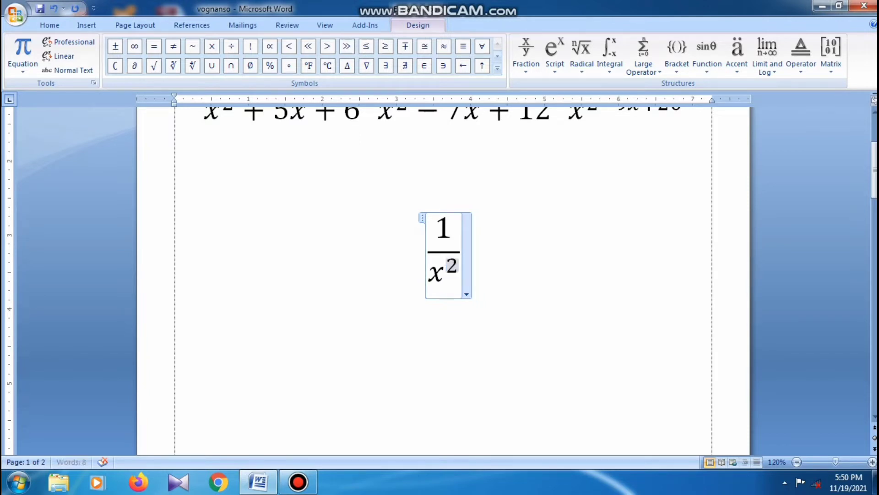
key("Left")
key("Left")
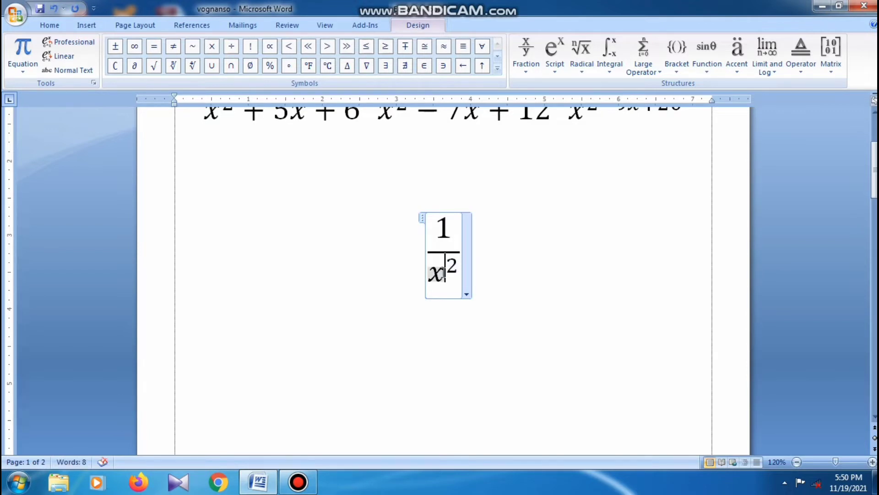
key("Right")
key("Right")
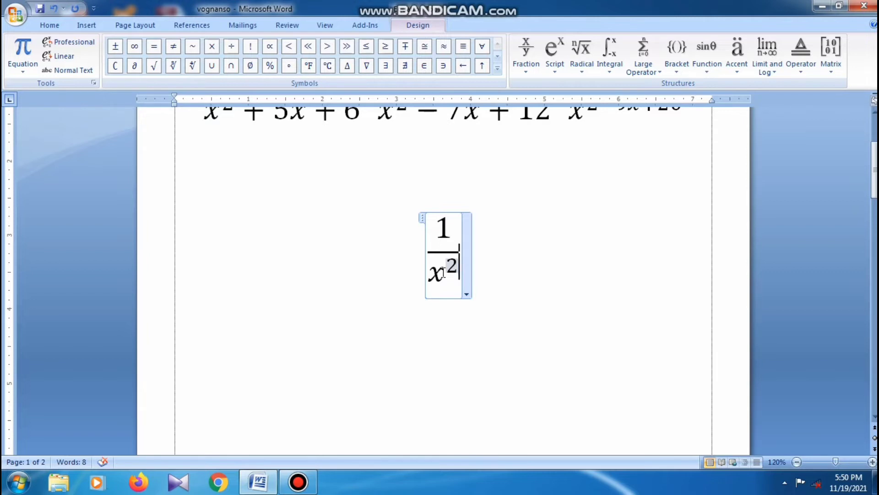
scroll(443, 273, "up", 2)
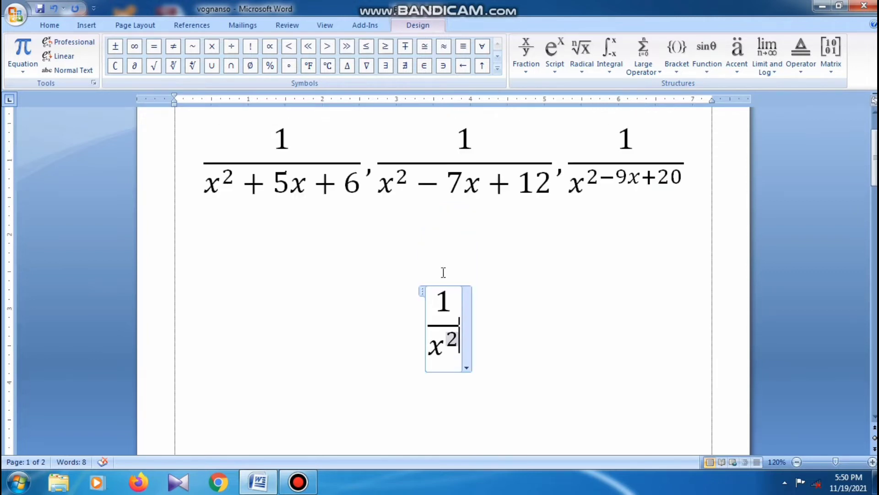
scroll(443, 272, "down", 1)
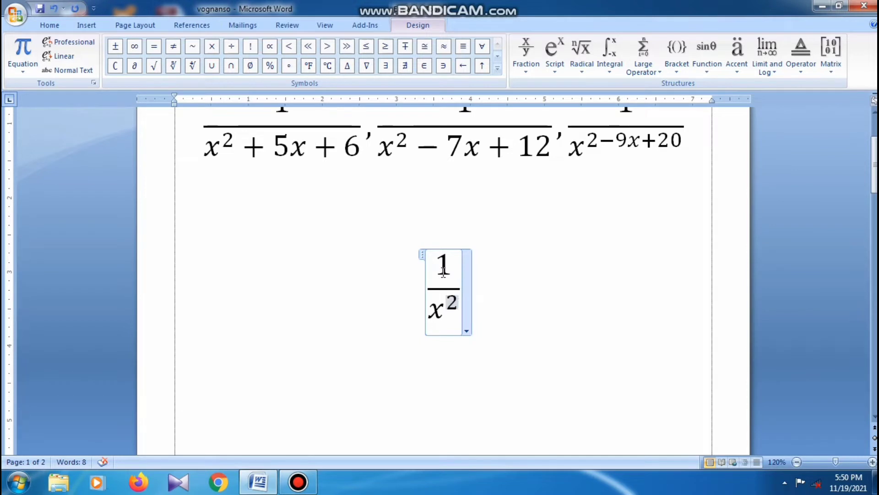
type("+")
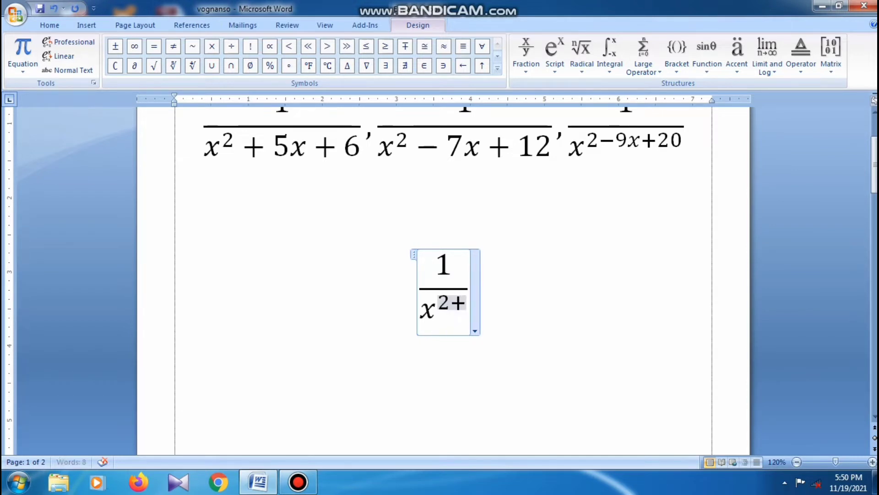
key("BackSpace")
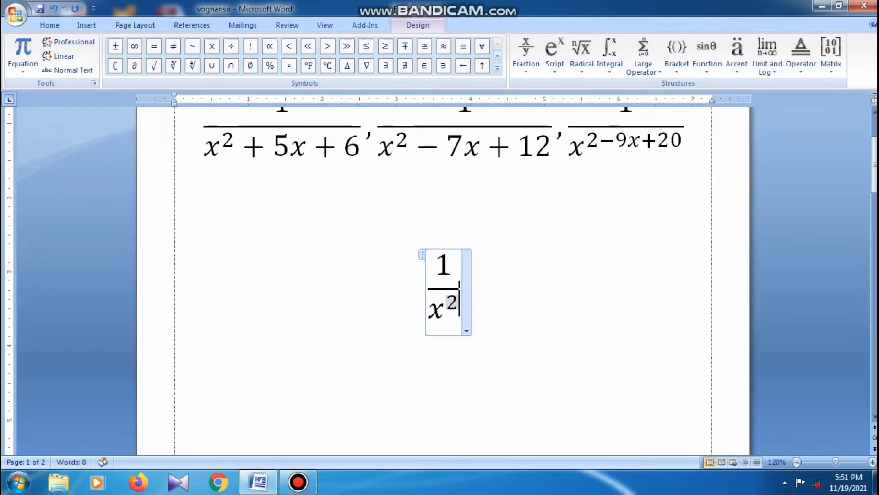
key("Left")
key("Left")
key("Down")
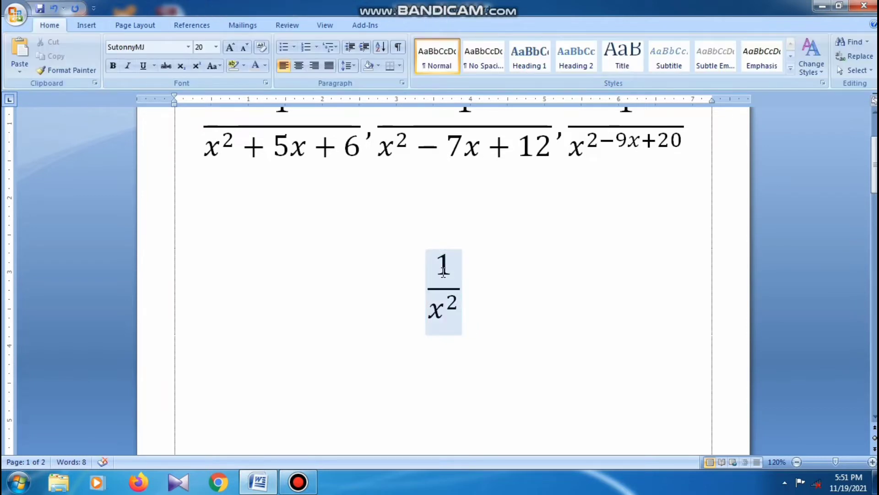
left_click(456, 306)
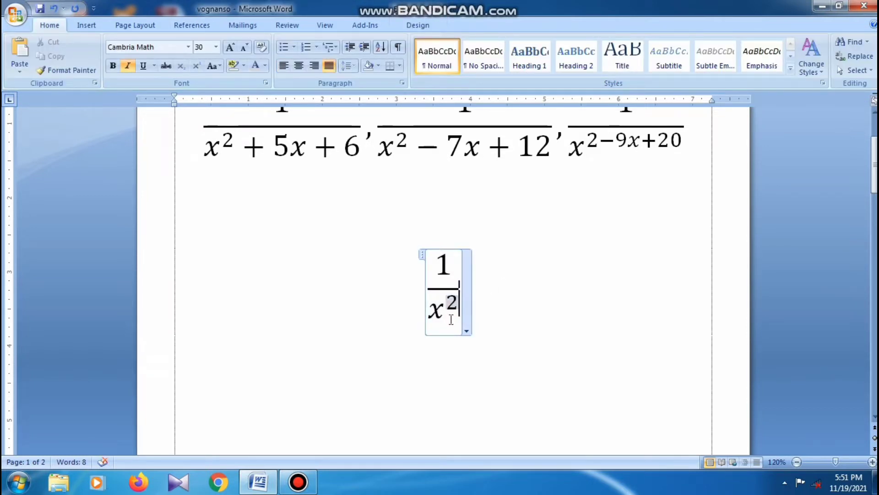
left_click(447, 316)
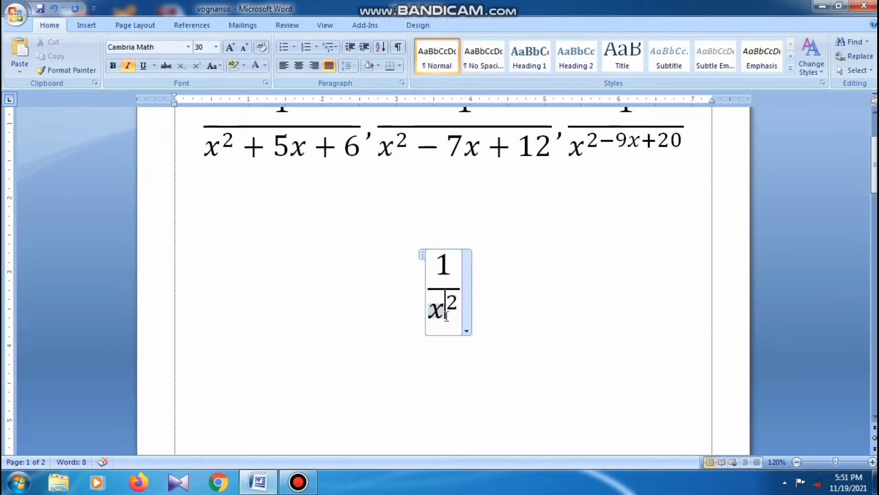
key("Right")
key("Left")
key("Right")
key("Left")
type("+")
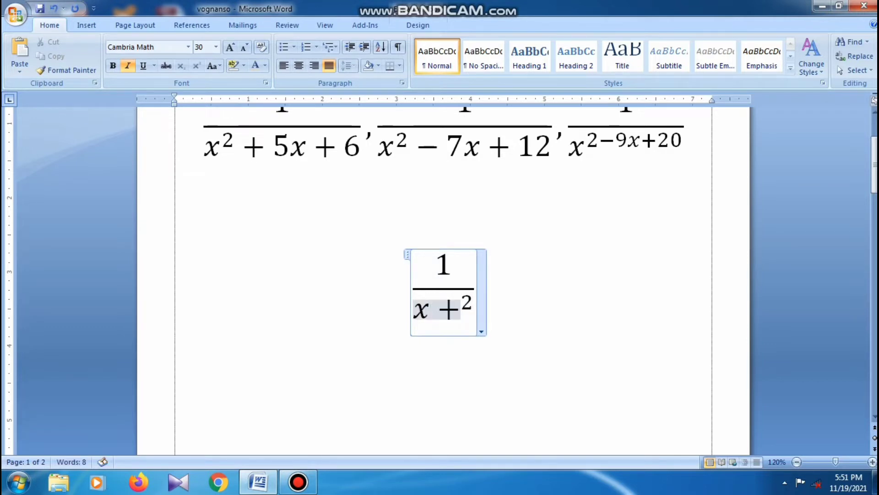
key("BackSpace")
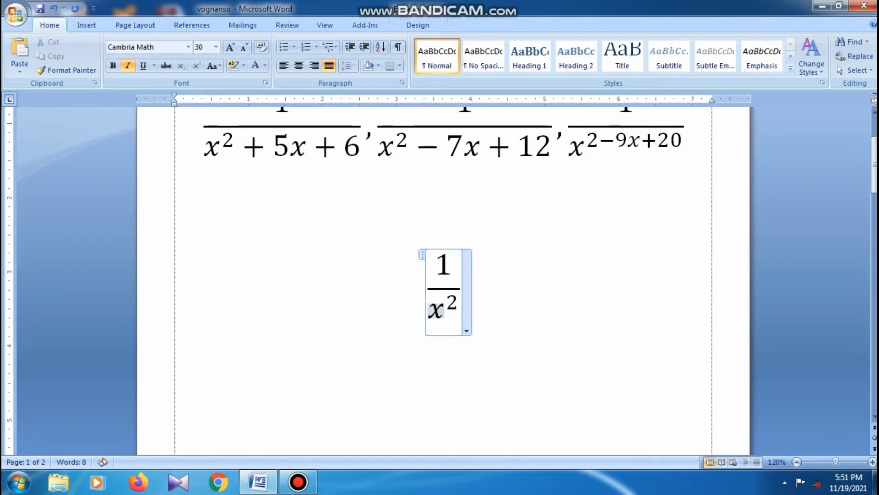
Continue the denominator at normal level after the squared x with + 5x + 6.
key("Right")
key("Right")
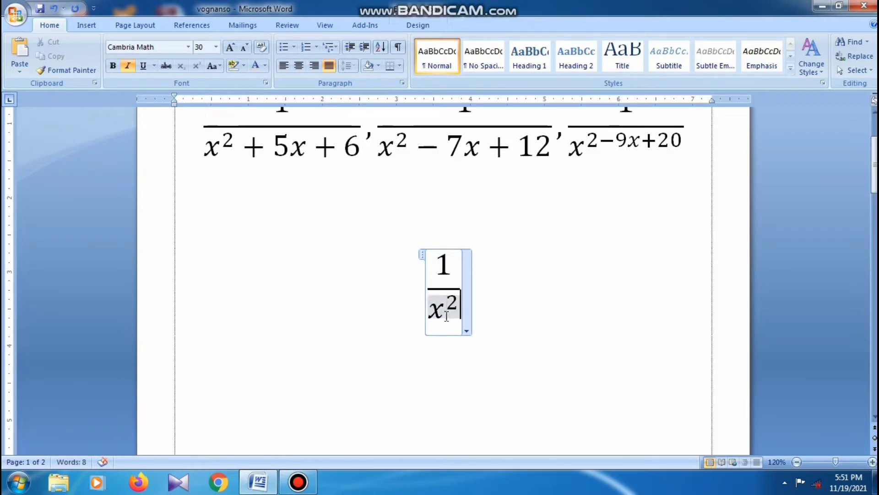
type("+")
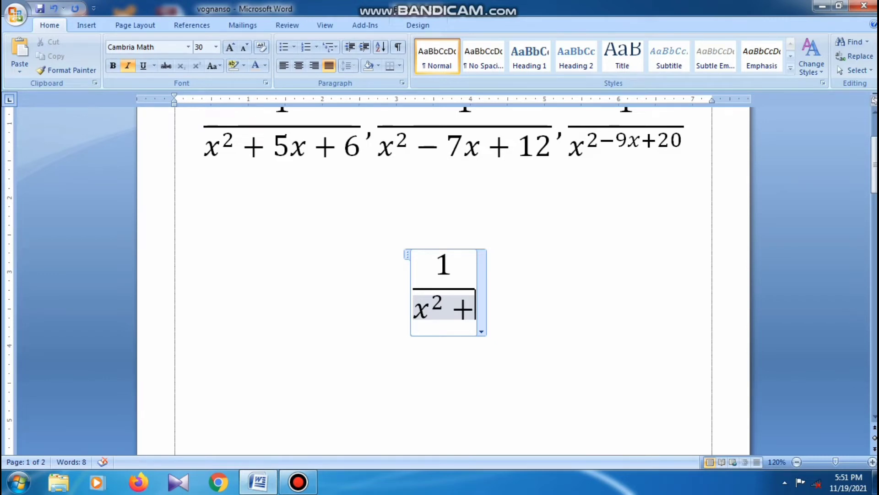
type("5")
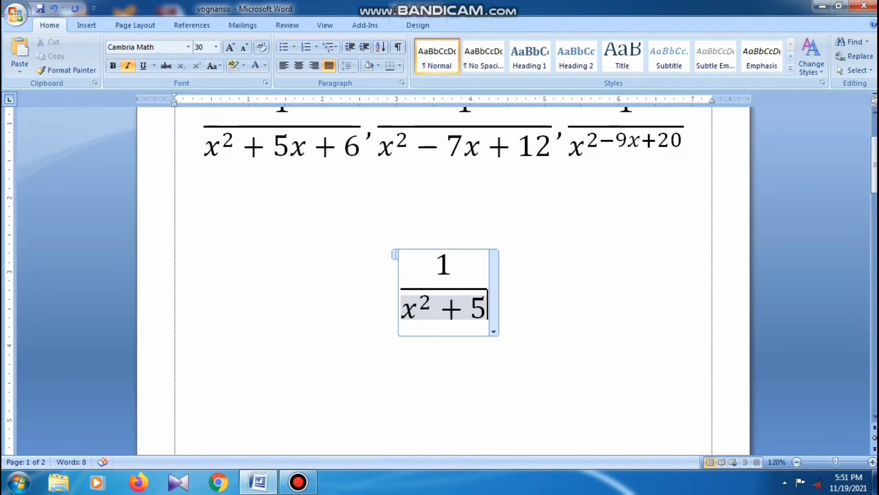
type("x")
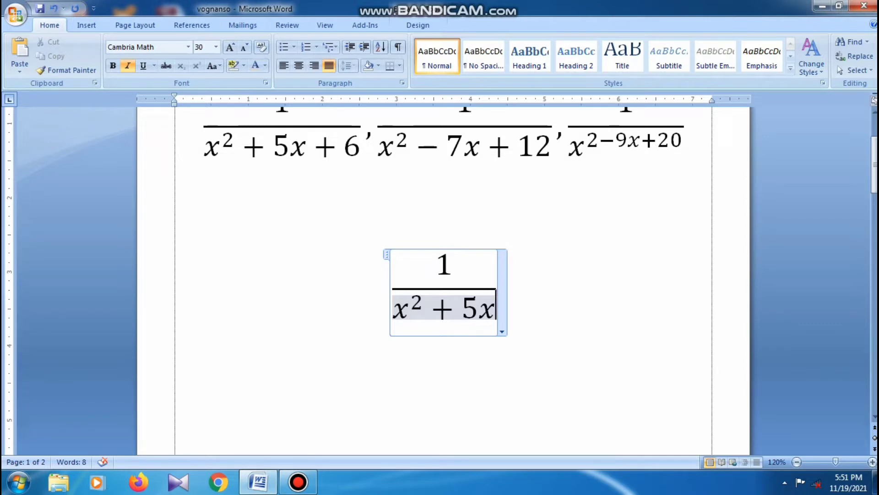
type("+6")
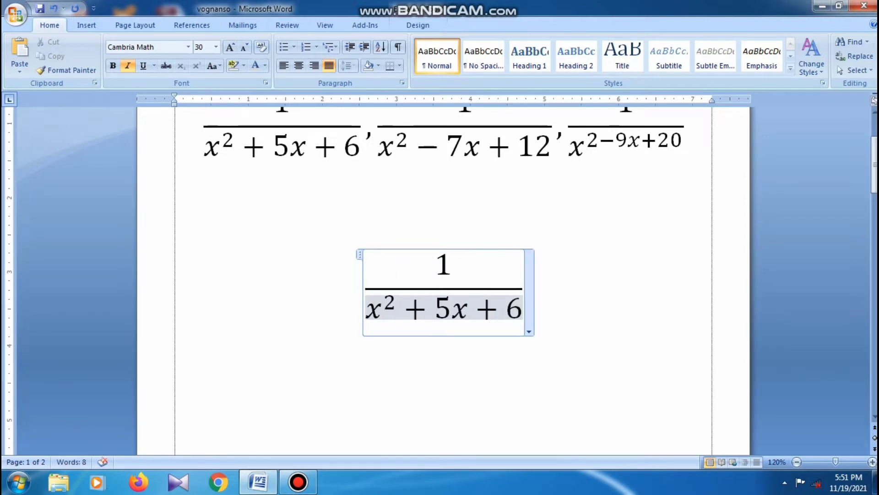
scroll(447, 311, "up", 1)
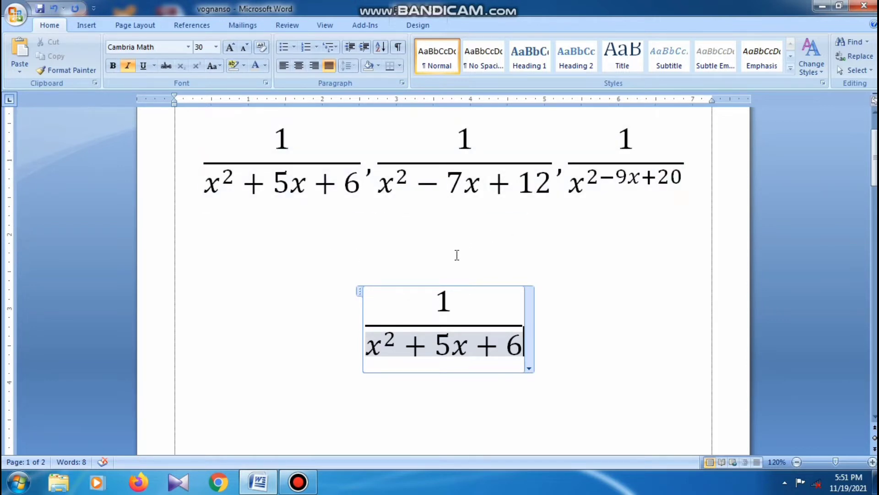
scroll(458, 255, "down", 1)
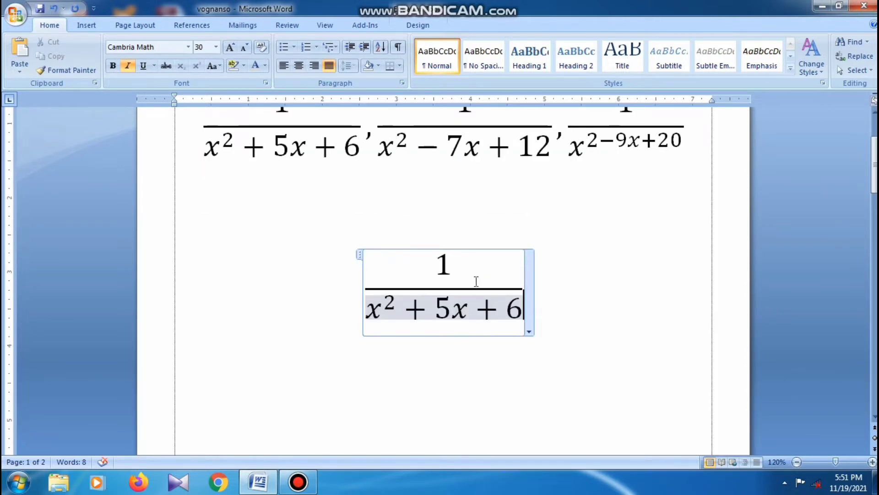
Place the cursor at normal level after the whole first fraction in the equation and add a comma.
key("Up")
key("Down")
key("Home")
key("shift+End")
key("Right")
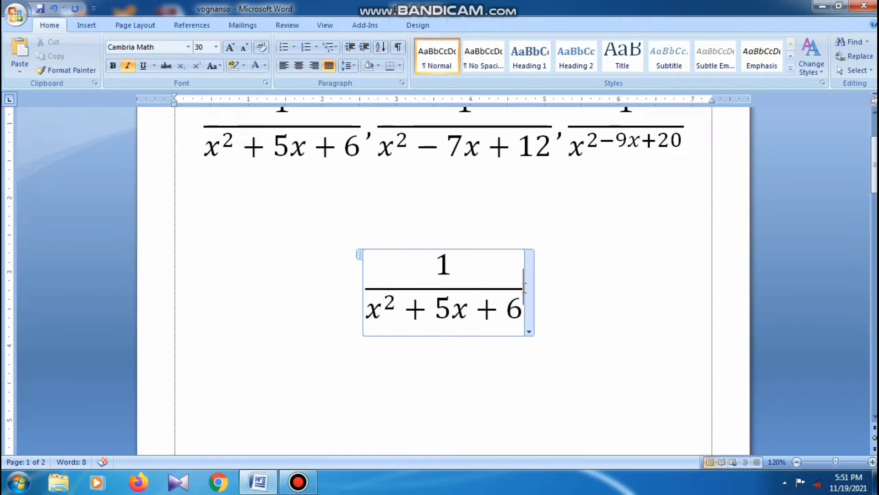
type(",")
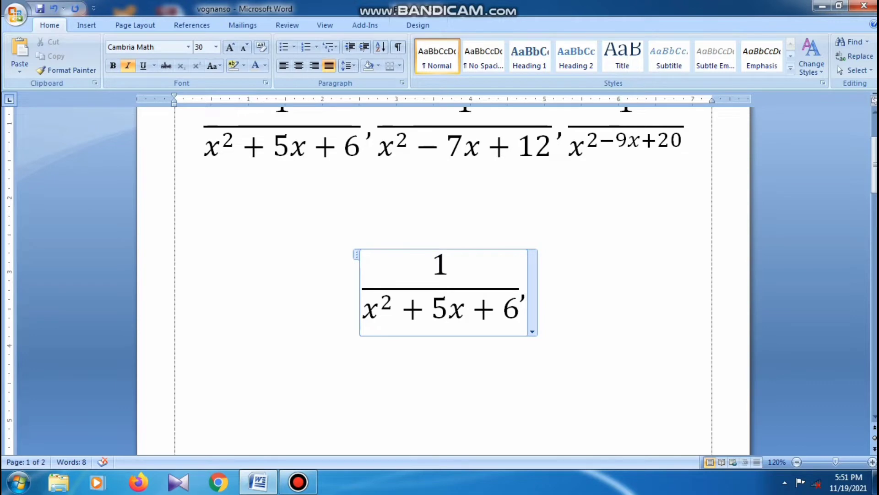
Insert a second stacked fraction after the comma and enter 1 as its numerator.
scroll(527, 286, "up", 1)
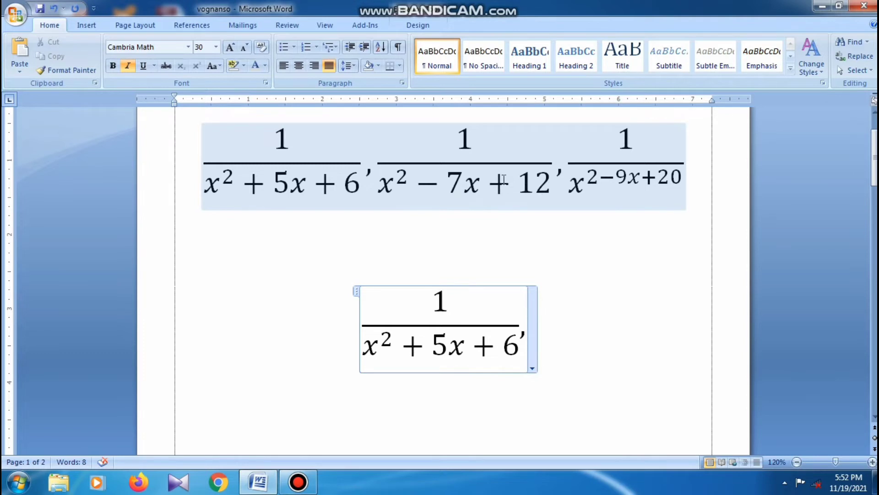
left_click(84, 25)
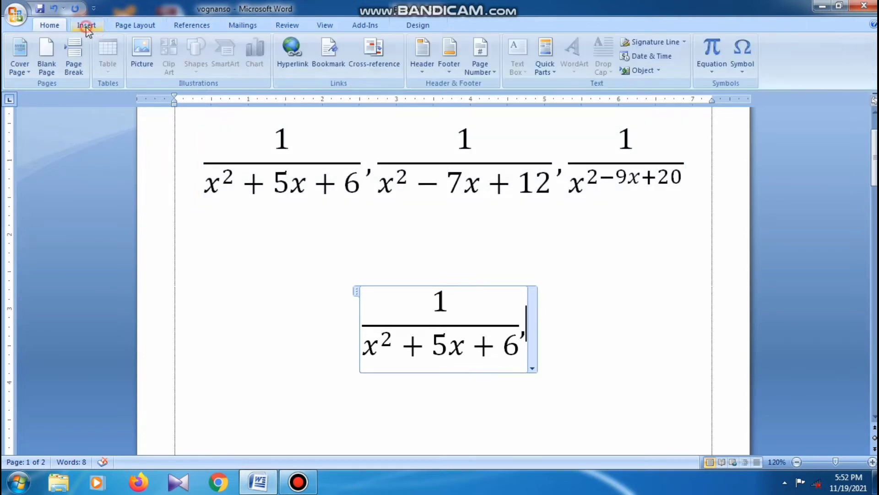
left_click(712, 54)
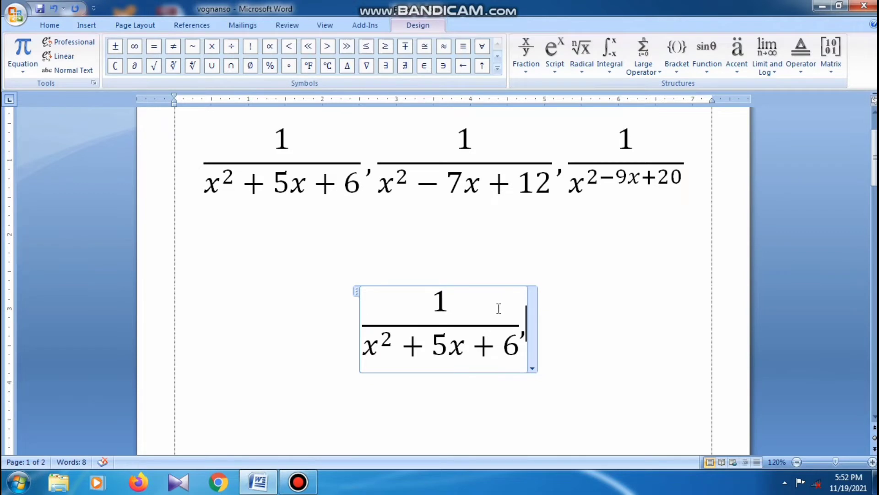
left_click(527, 54)
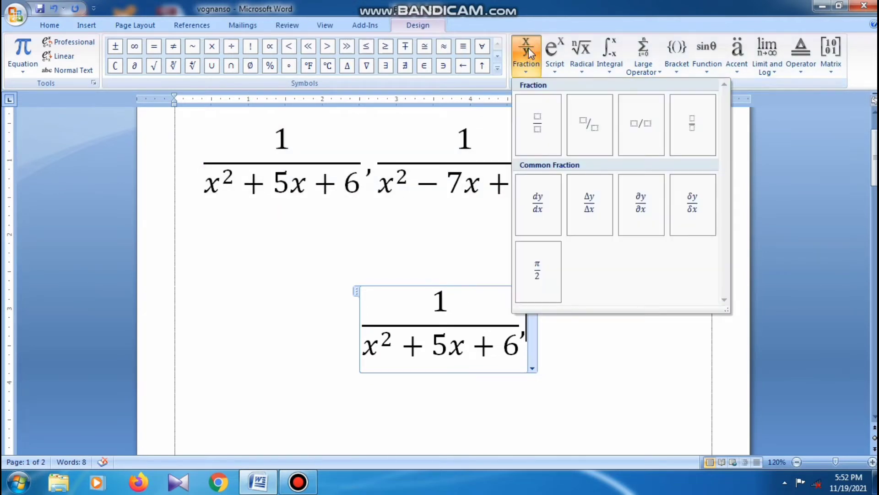
left_click(539, 127)
scroll(545, 221, "down", 3)
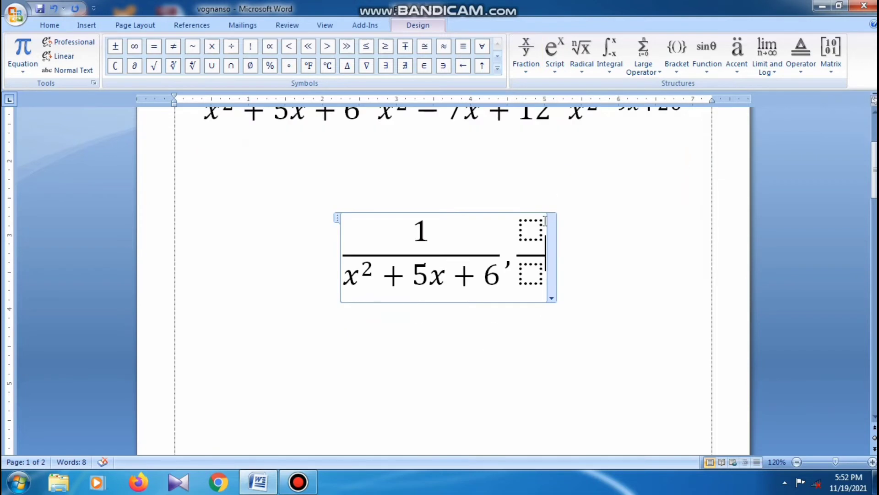
left_click(540, 230)
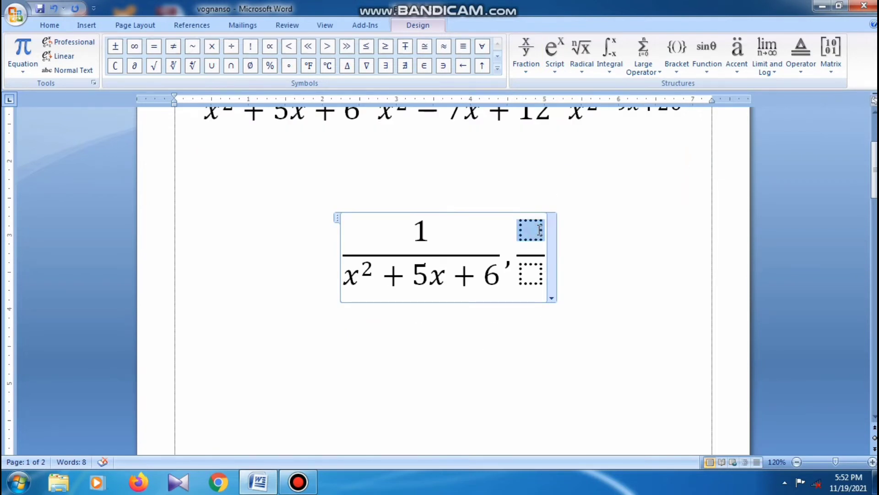
type("1")
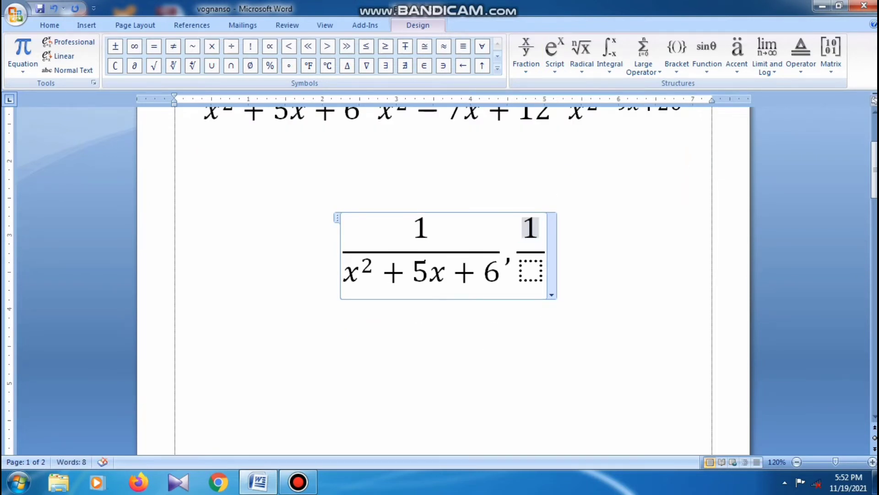
Add a superscript structure to the second fraction's denominator with base x and exponent 2.
left_click(539, 273)
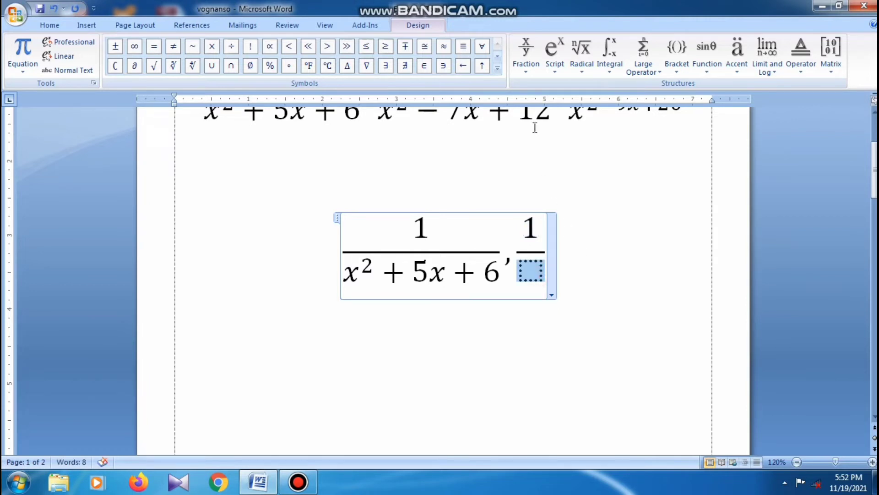
left_click(560, 58)
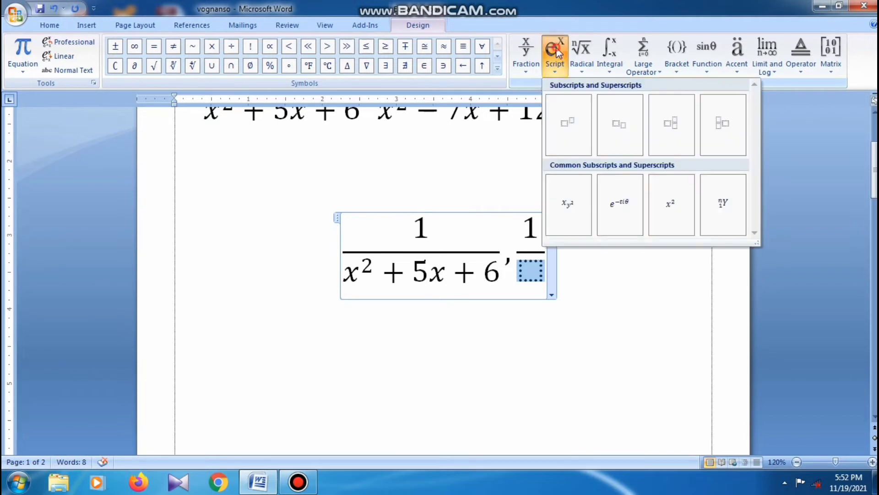
left_click(573, 127)
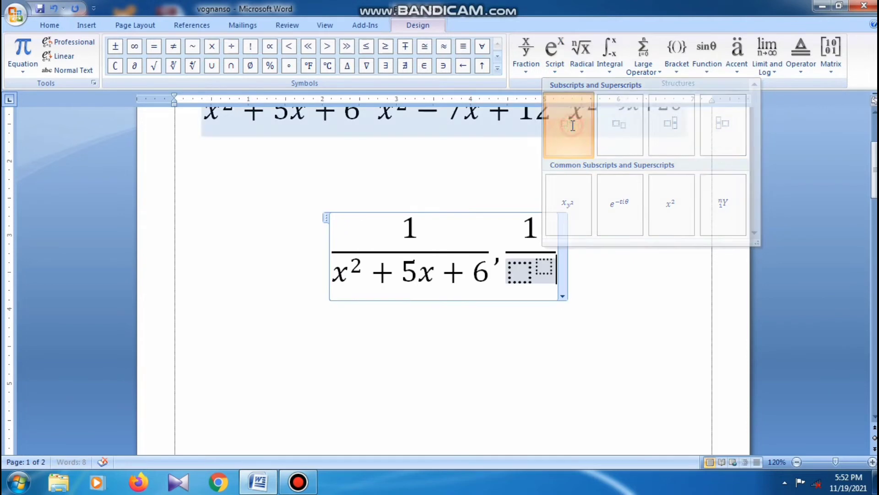
left_click(526, 274)
type("x")
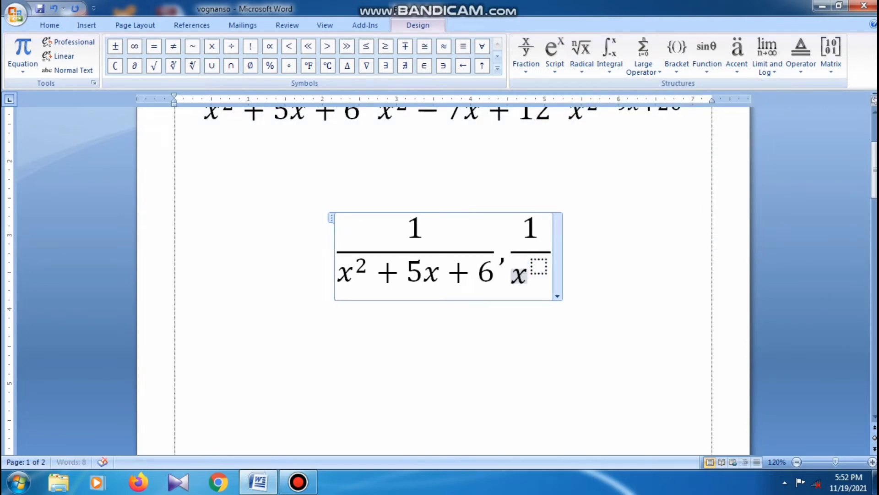
key("Right")
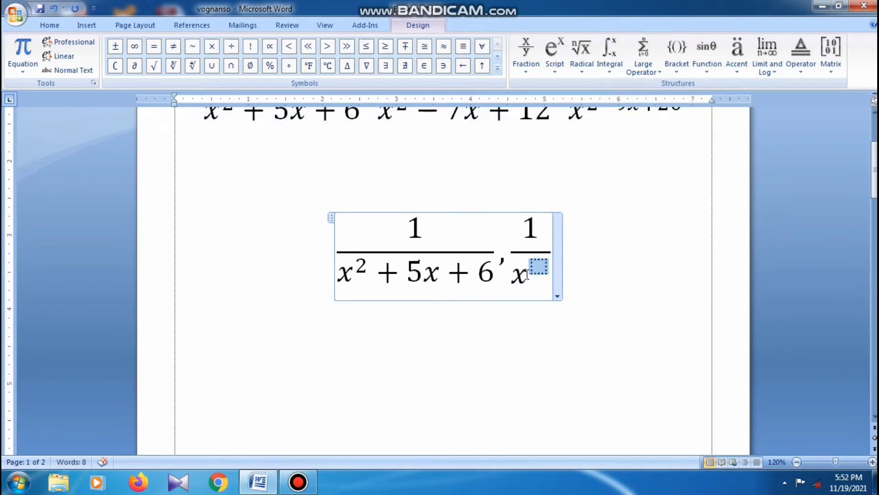
type("2")
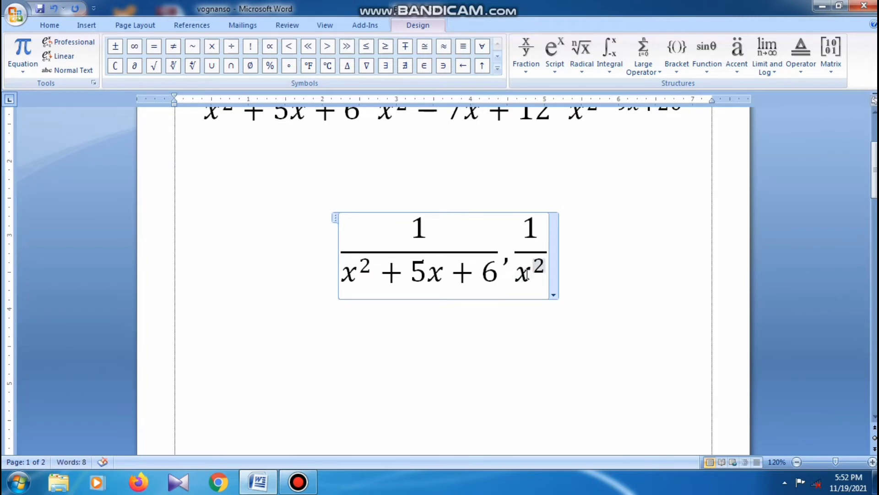
key("Right")
key("Down")
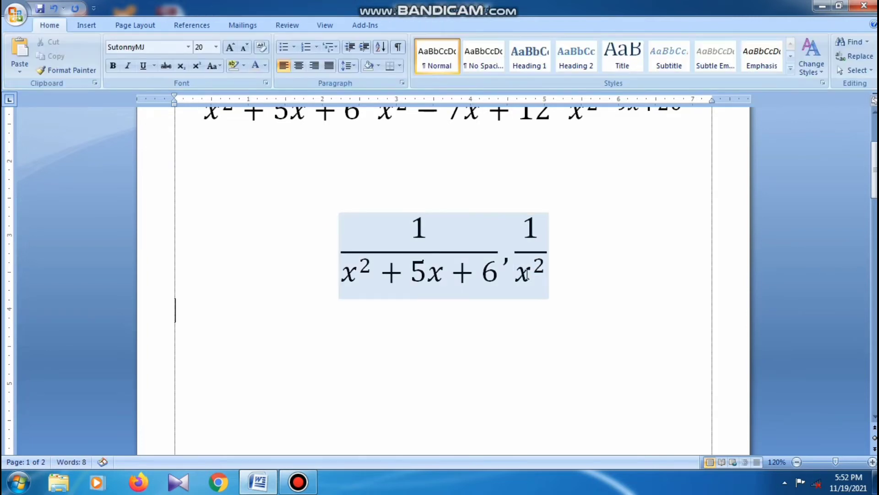
left_click(526, 274)
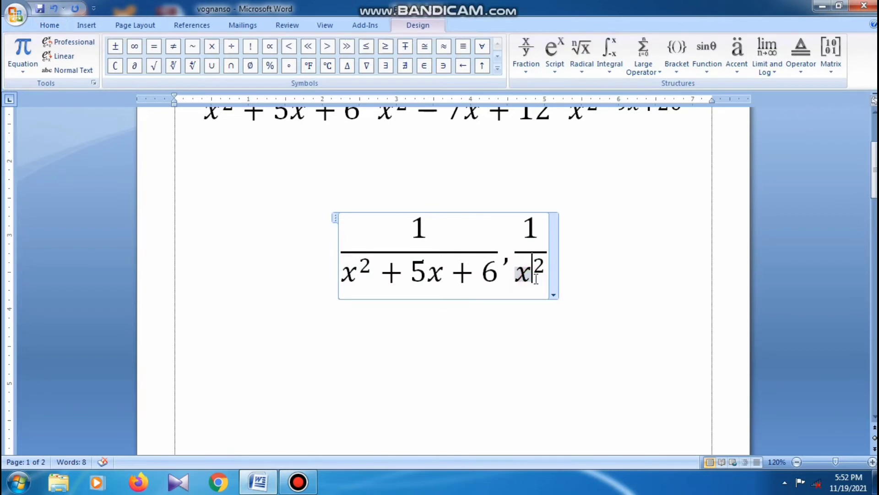
left_click(536, 279)
key("Left")
key("Right")
key("Left")
key("Right")
type("+")
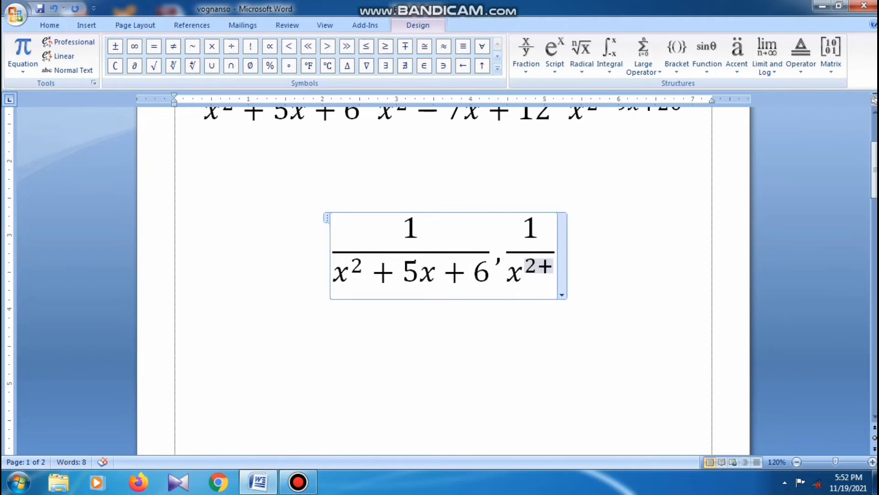
key("BackSpace")
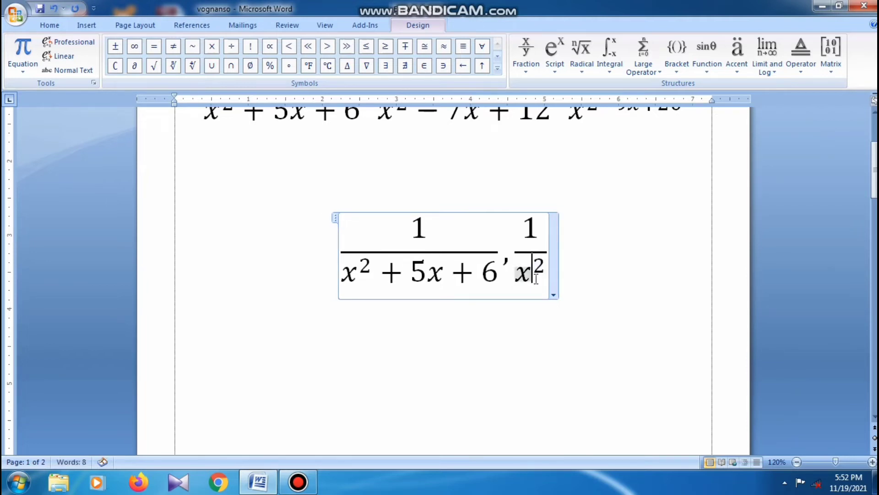
key("Left")
type("+")
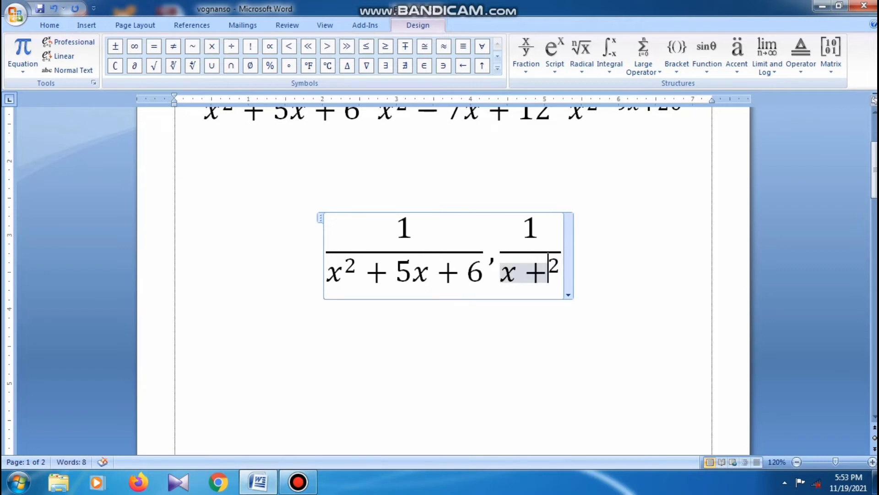
key("BackSpace")
key("Right")
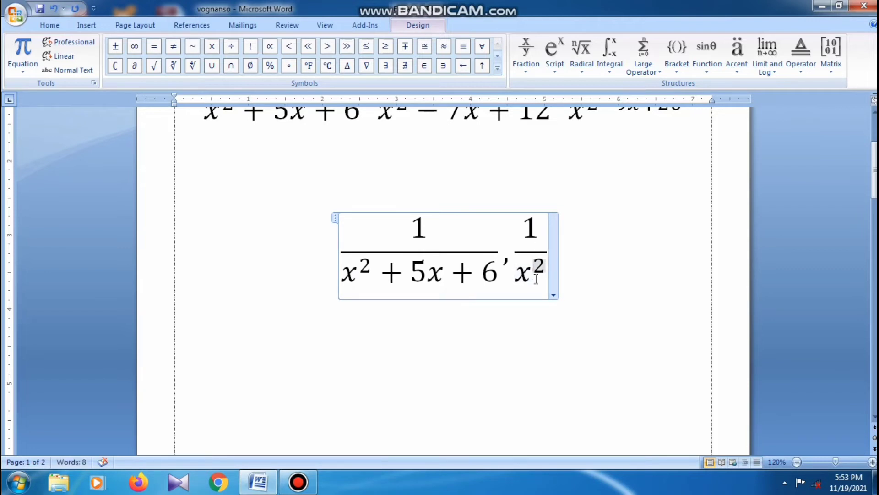
type("+")
key("BackSpace")
Continue the second denominator at normal level after the squared x with + 7x + 12.
key("Right")
type("+ ")
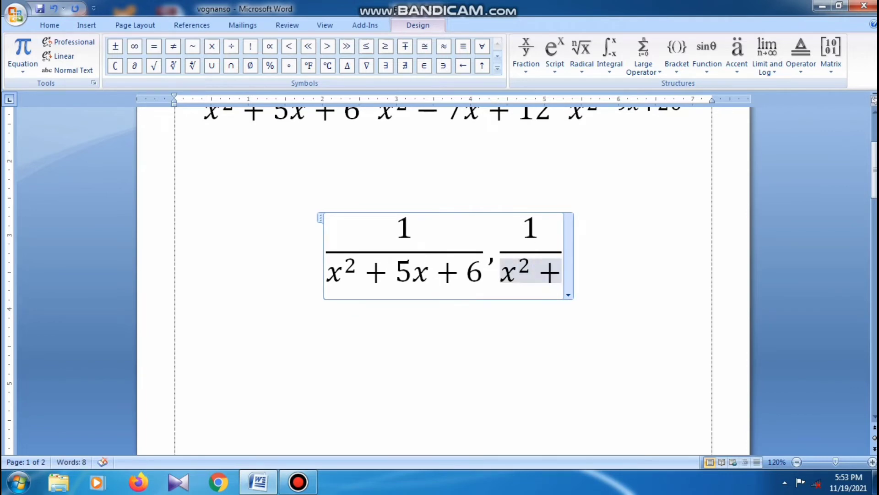
type("7x ")
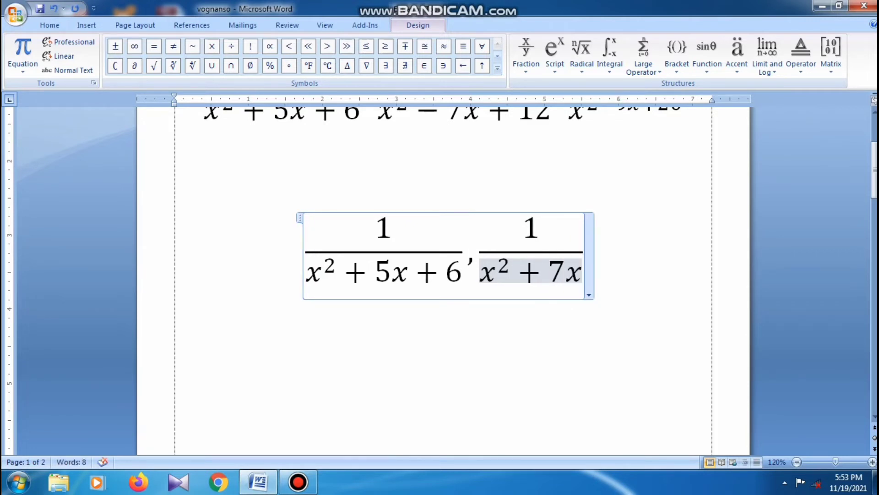
type("+ 12")
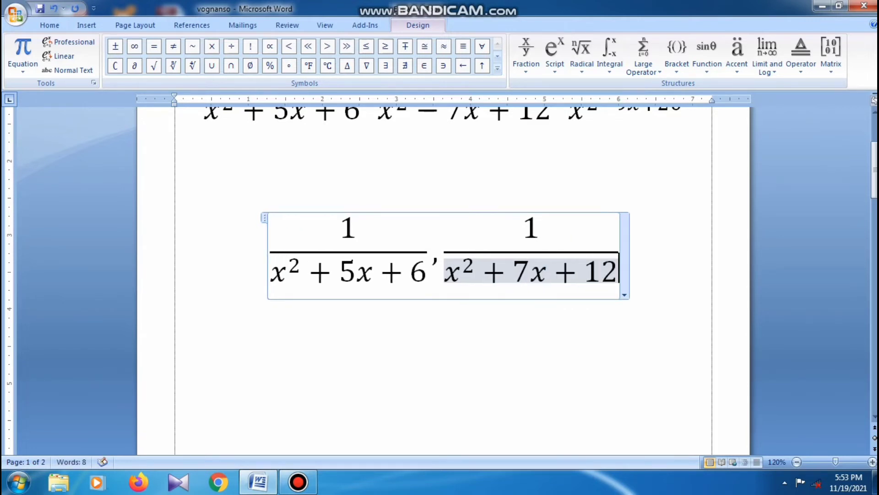
Place the cursor at normal level after the whole second fraction and add a comma.
scroll(534, 279, "up", 1)
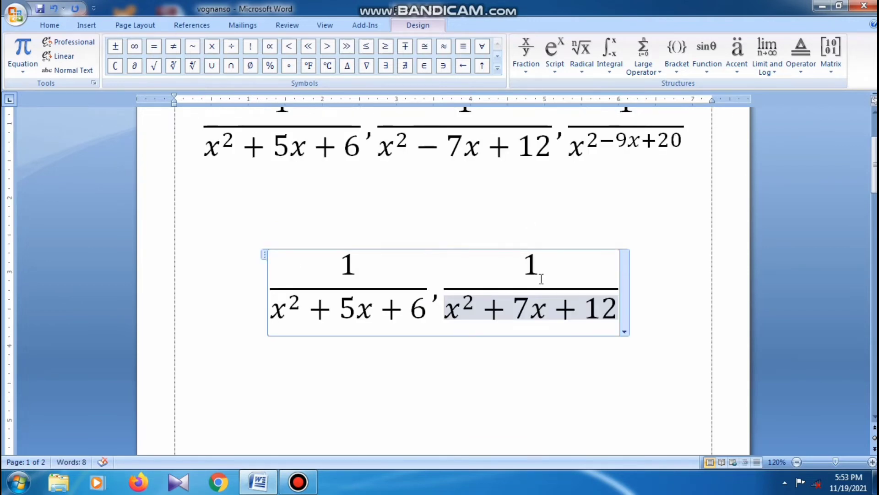
left_click(542, 279)
key("Right")
key("Right")
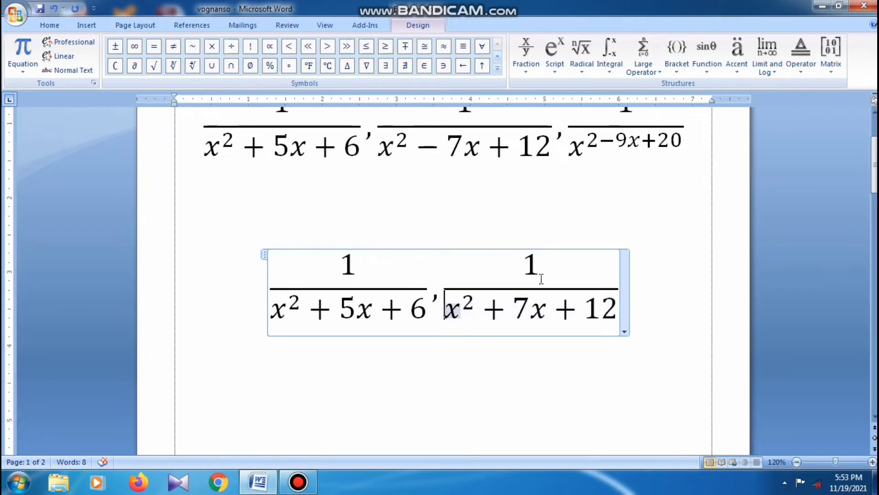
key("shift+End")
key("Right")
key("Right")
key("Left")
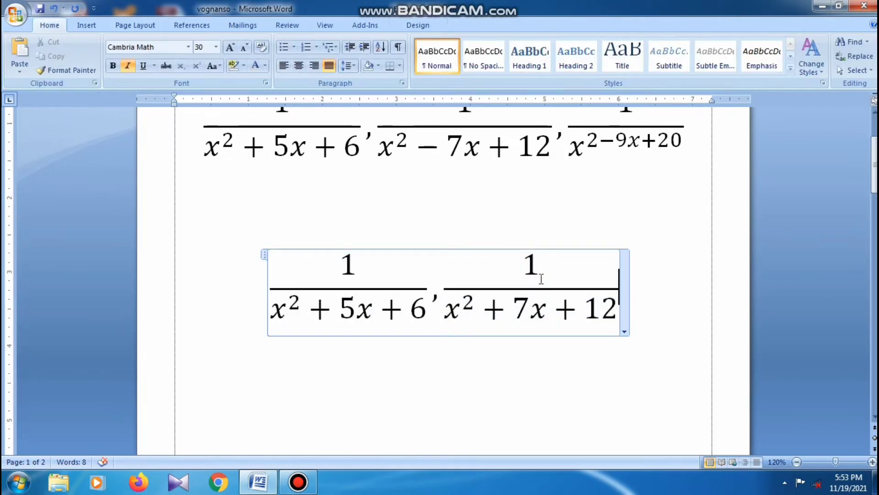
type(",")
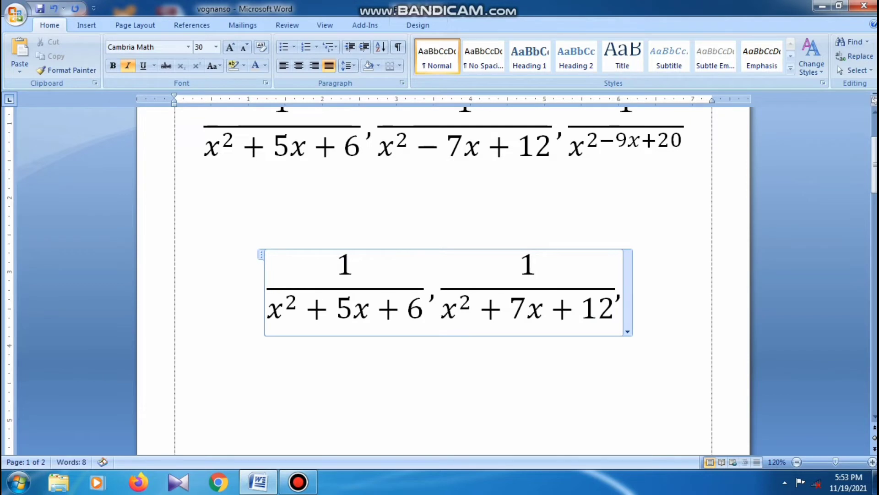
scroll(540, 277, "up", 2)
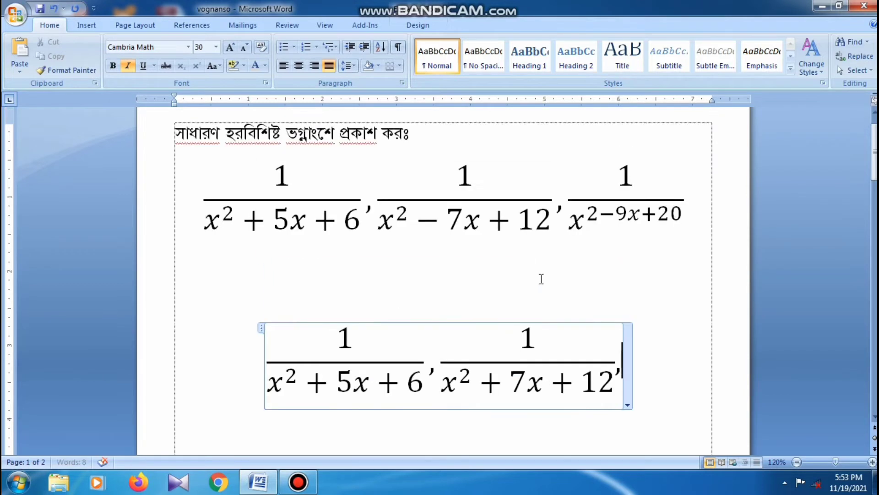